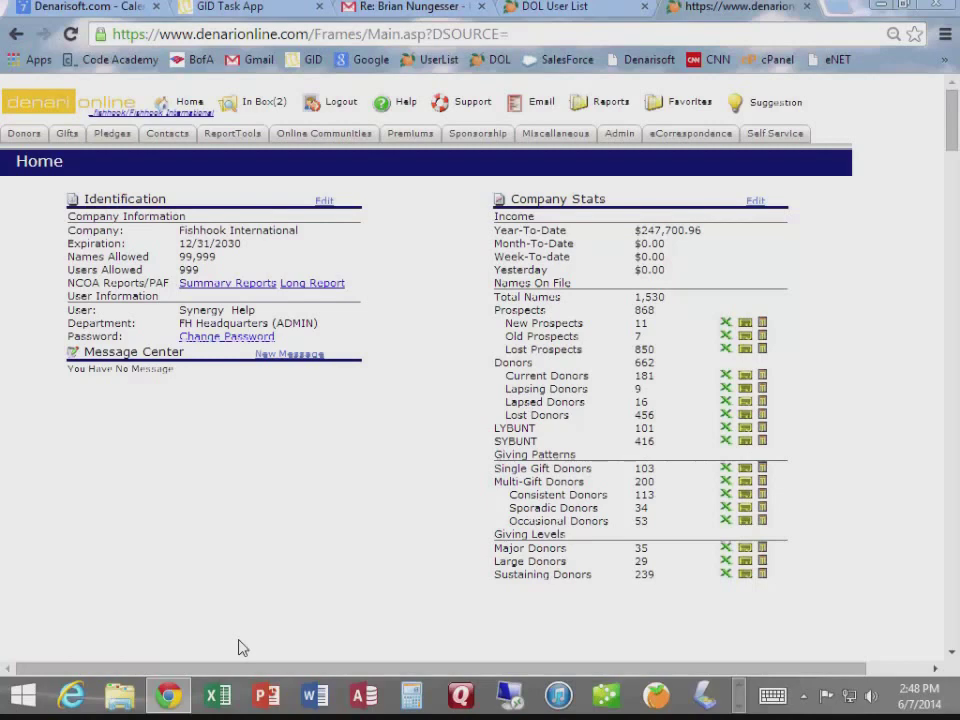
- Search Name List Management for last name 'Kaufman' and open the Kaufman donor record
left_click(24, 133)
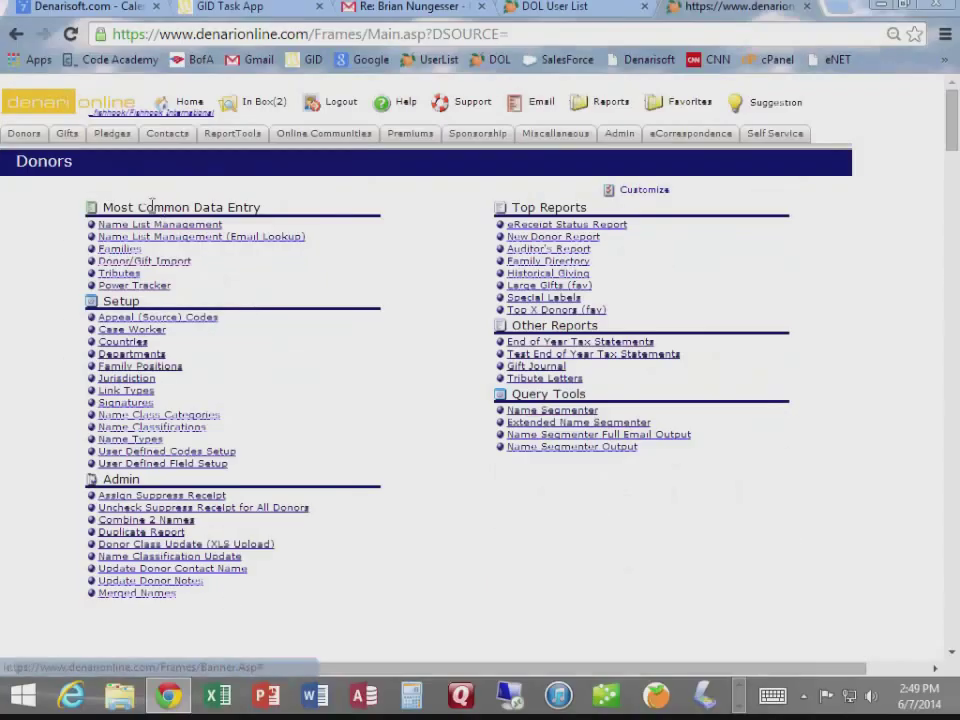
left_click(182, 229)
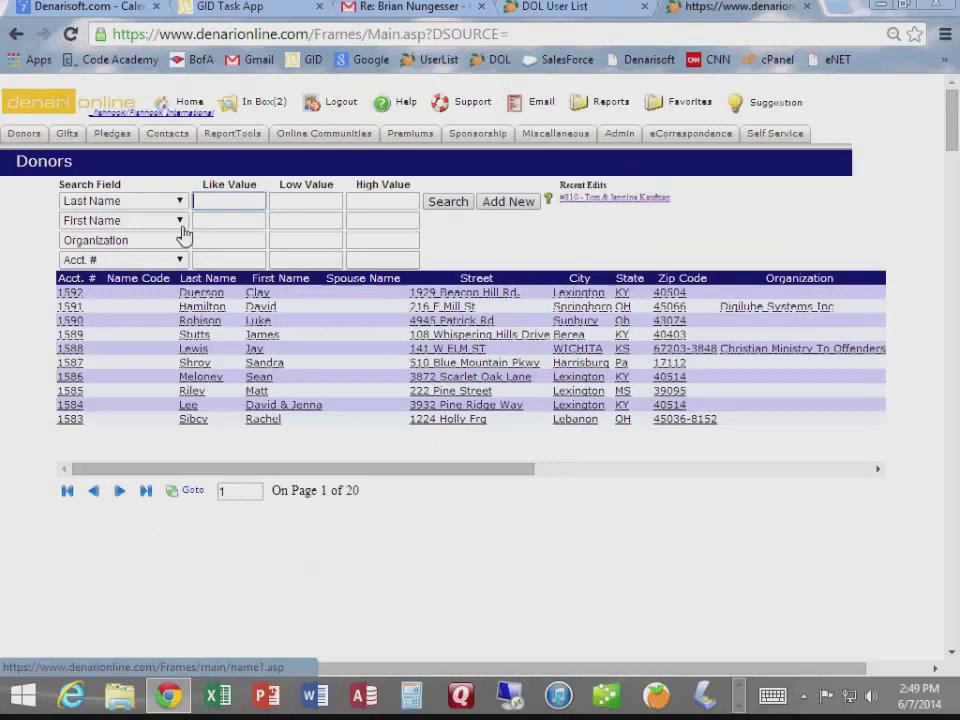
type("Kaufman")
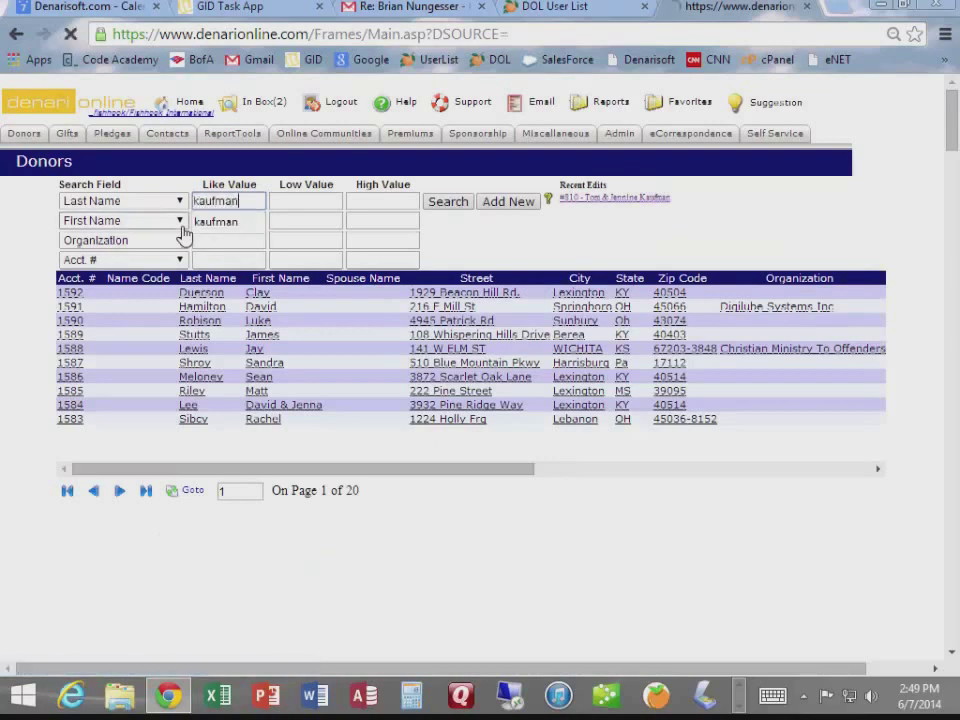
key("Return")
left_click(305, 294)
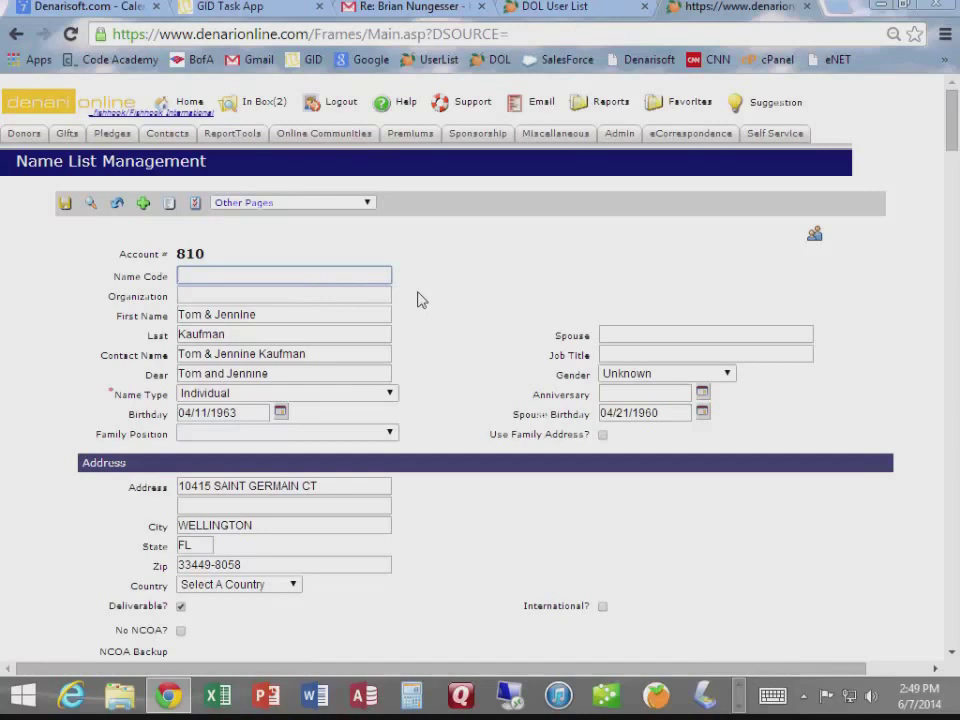
scroll(420, 300, "down", 1)
scroll(420, 300, "down", 2)
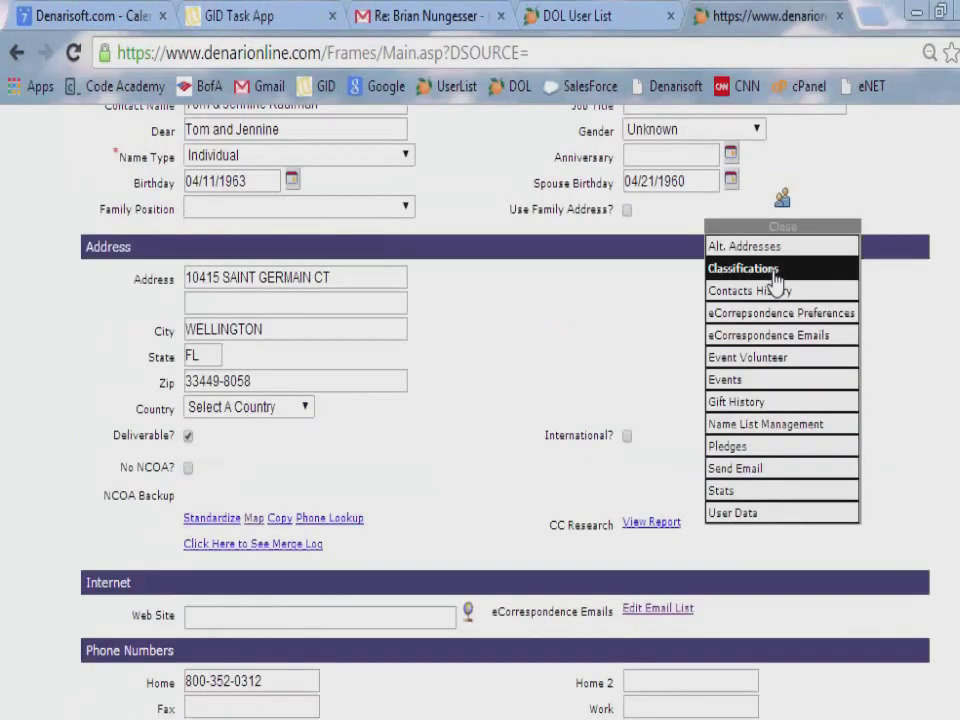
left_click(760, 266)
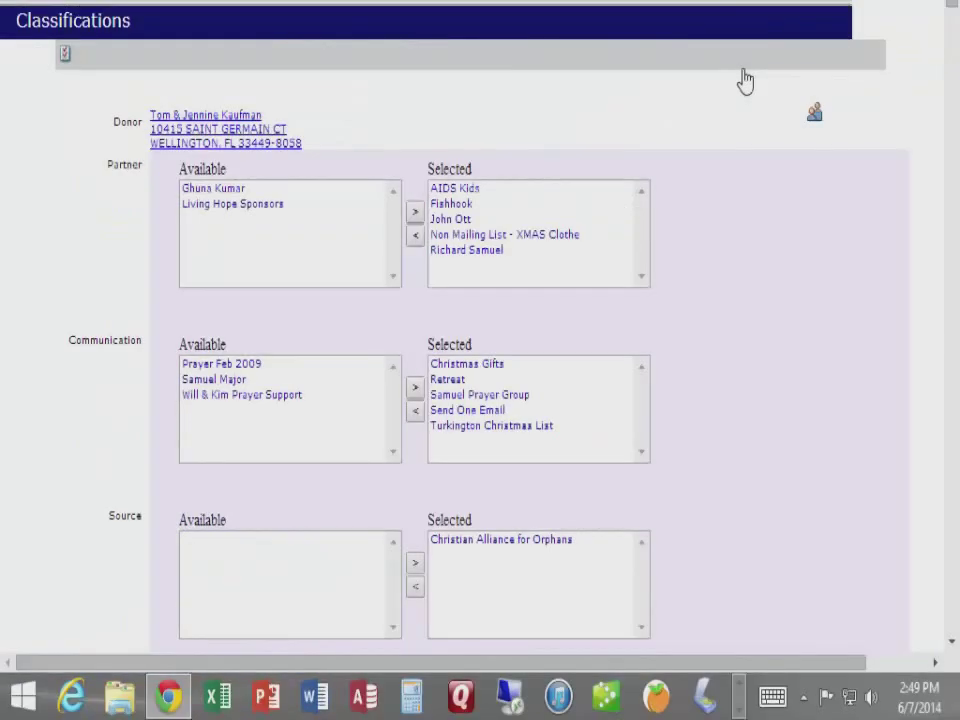
left_click(512, 234)
left_click(415, 235)
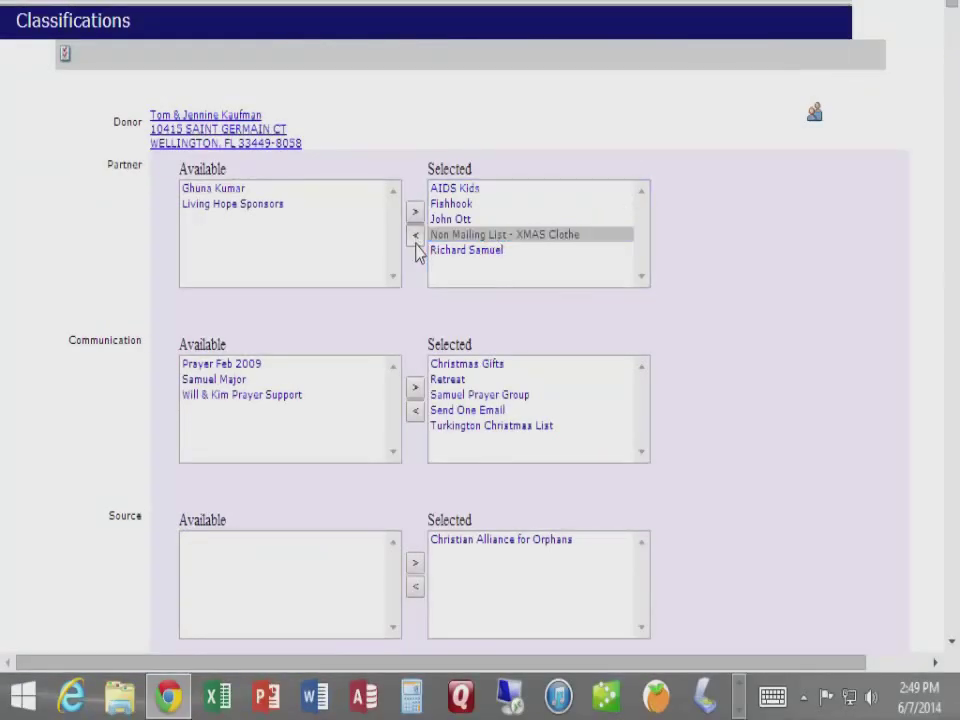
left_click(265, 380)
left_click(415, 388)
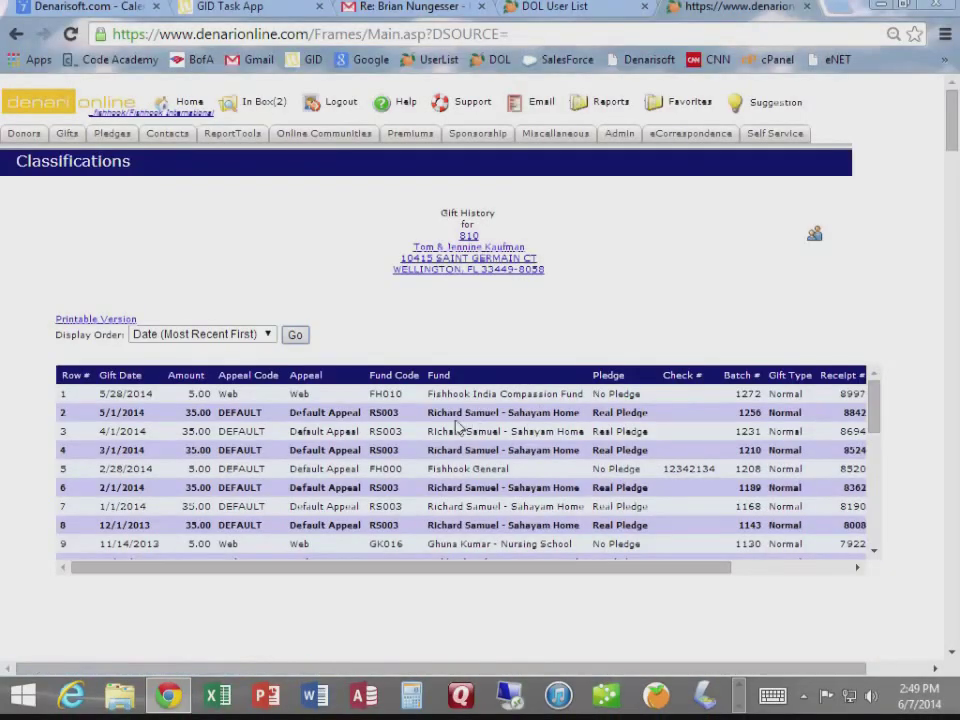
- Highlight the Appeal and Fund headings, then show the giving summary with last gift date 5/28/2014
left_click_drag(218, 376, 325, 378)
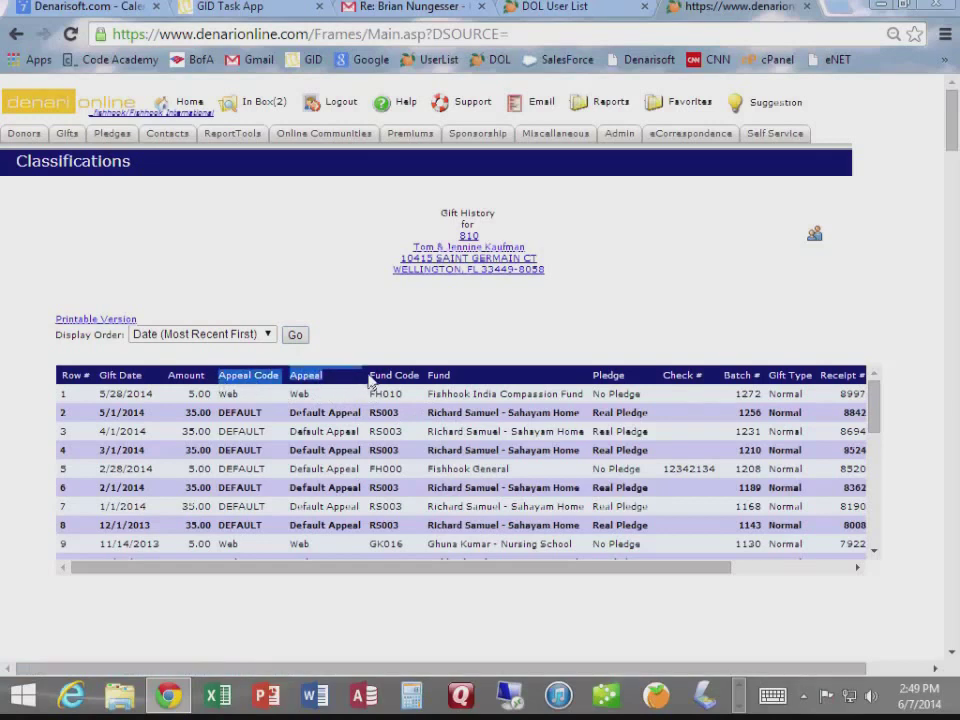
left_click_drag(368, 377, 586, 377)
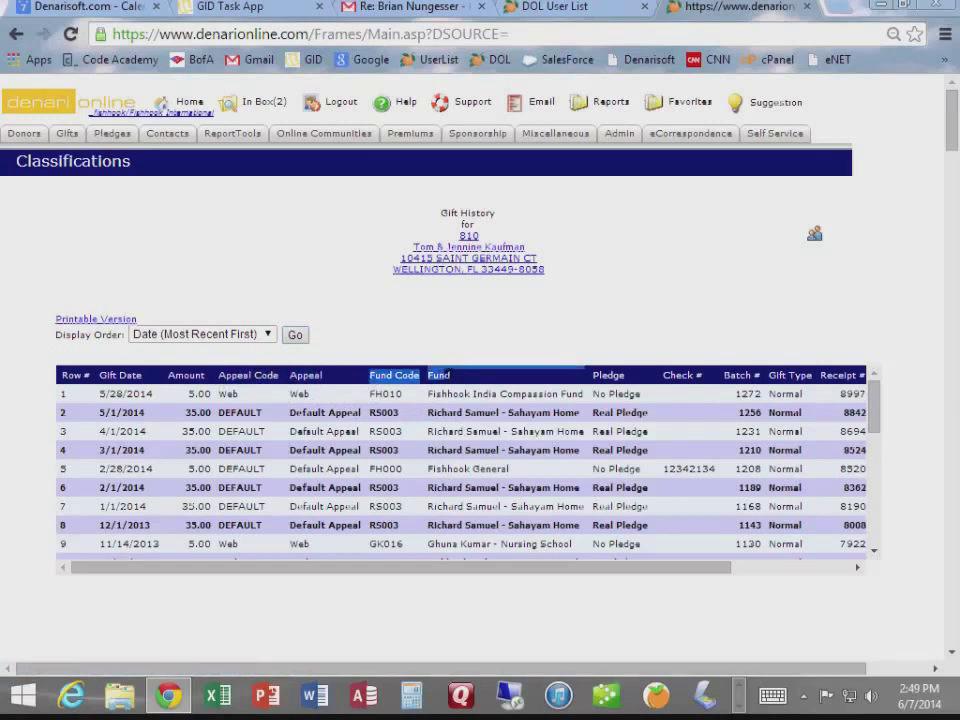
left_click(697, 463)
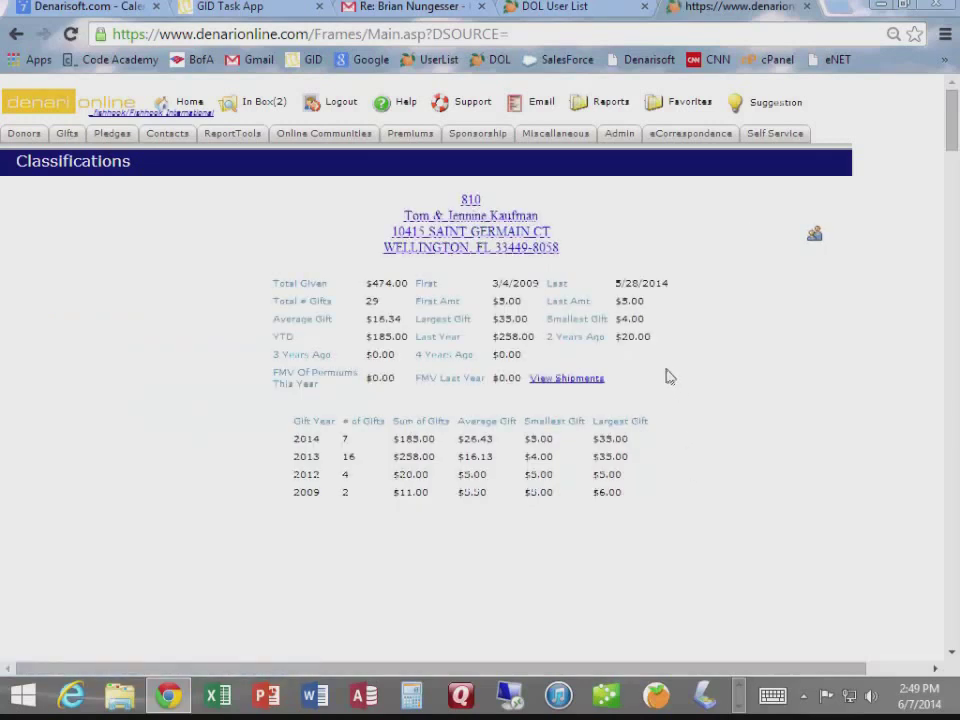
triple_click(645, 287)
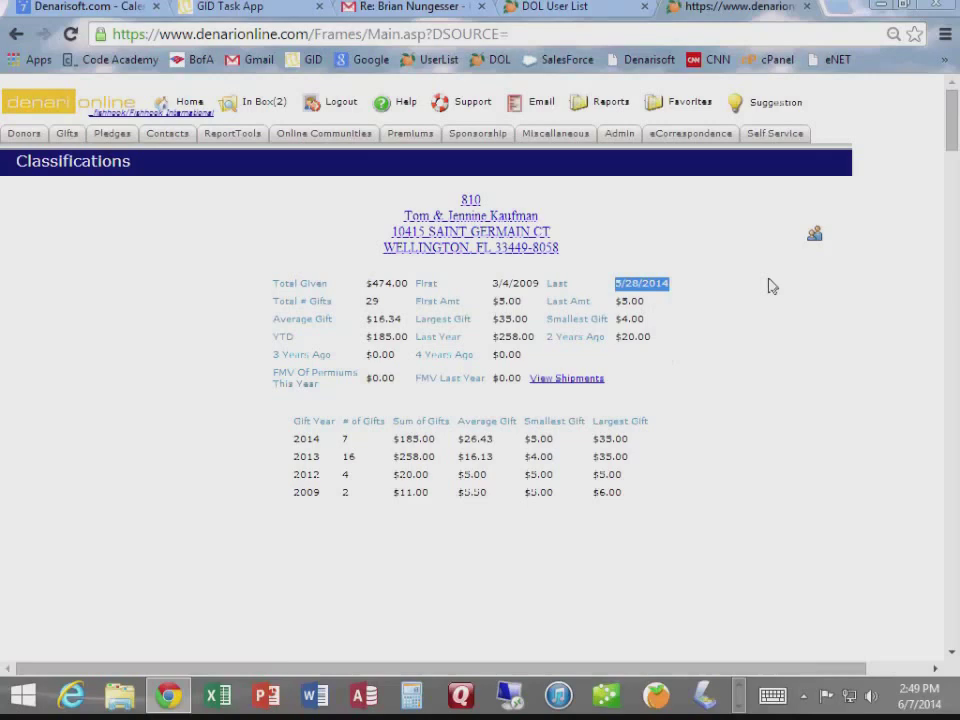
- Review the Kaufmans' pledge, keeping the Monthly payment frequency and checking the credit card section
left_click(814, 238)
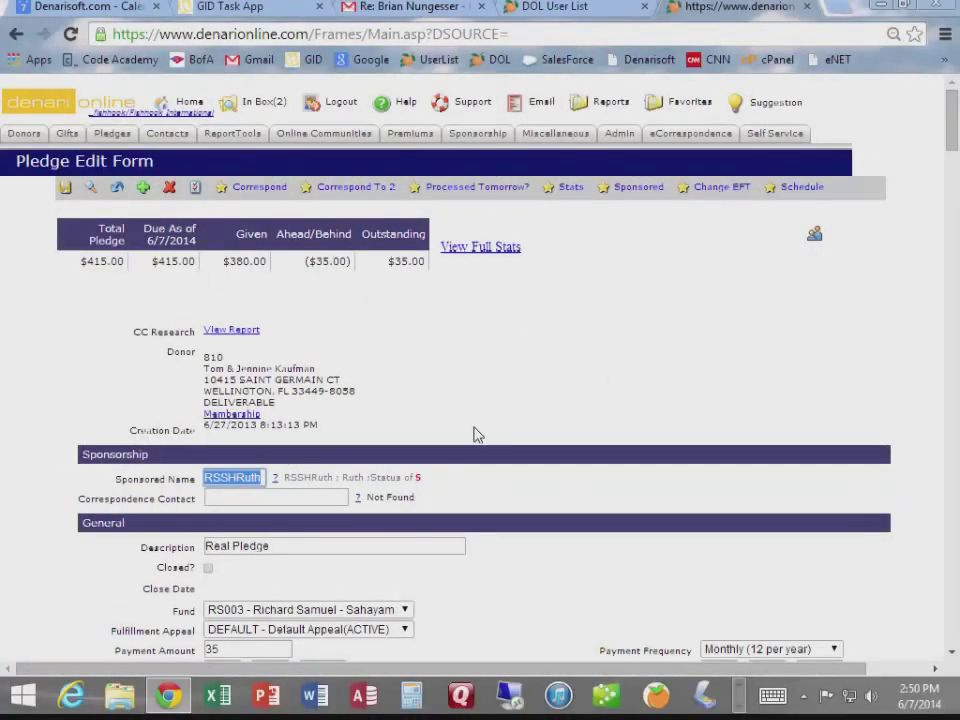
scroll(474, 433, "down", 3)
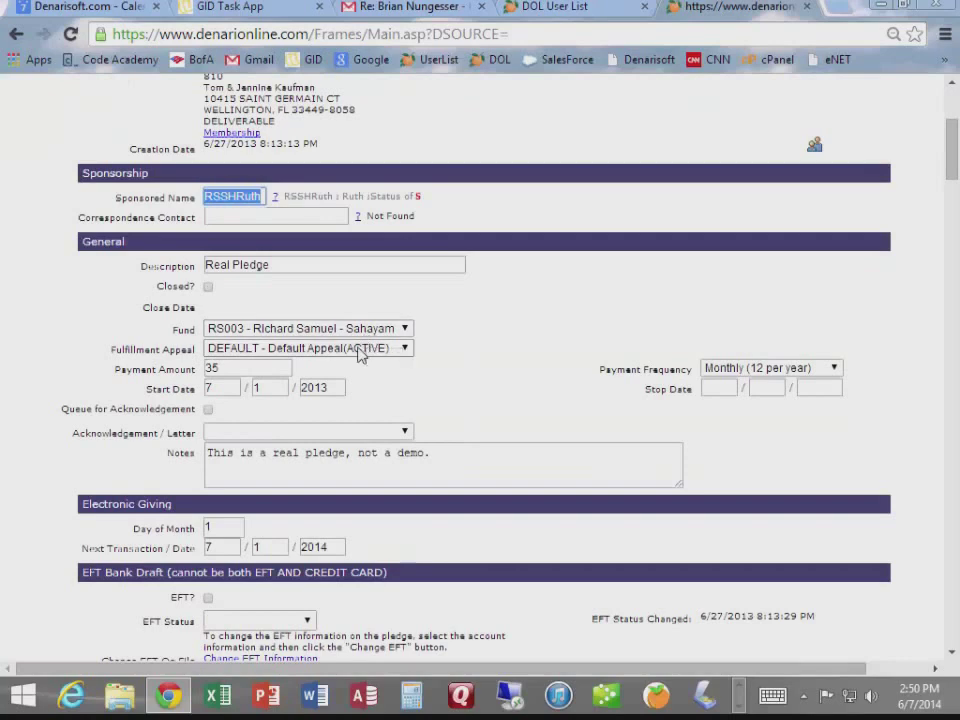
left_click(724, 368)
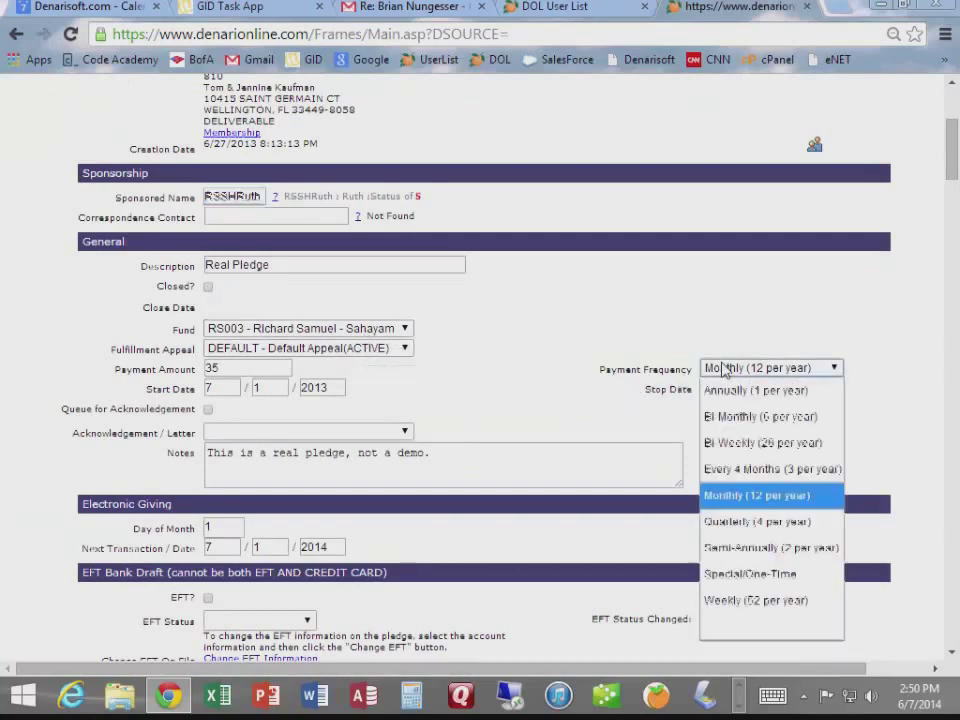
left_click(576, 343)
scroll(520, 367, "down", 4)
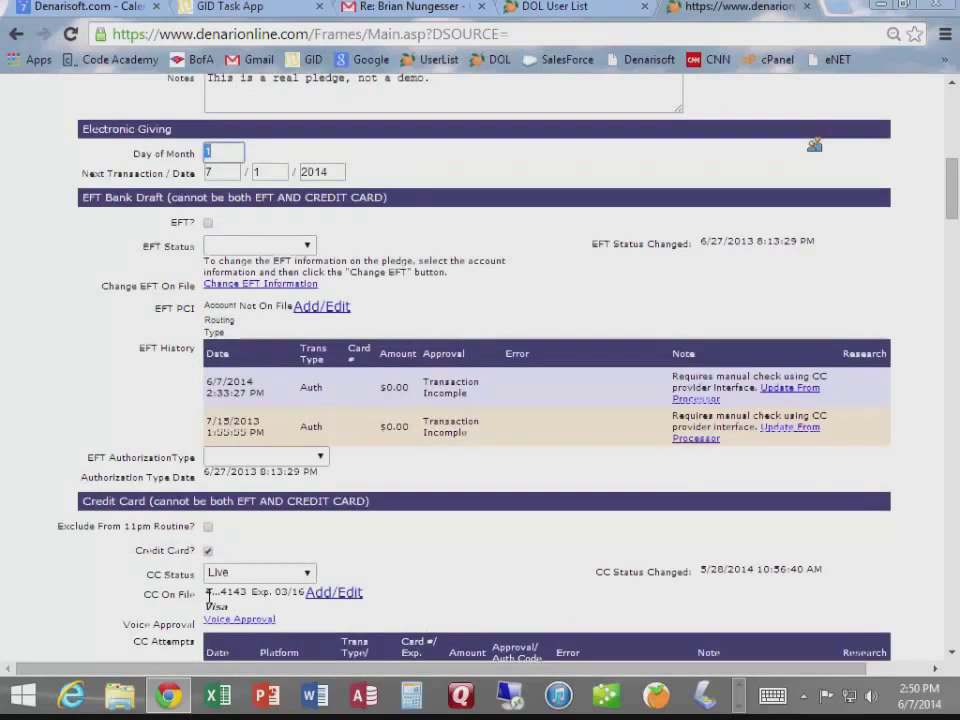
left_click_drag(205, 592, 245, 592)
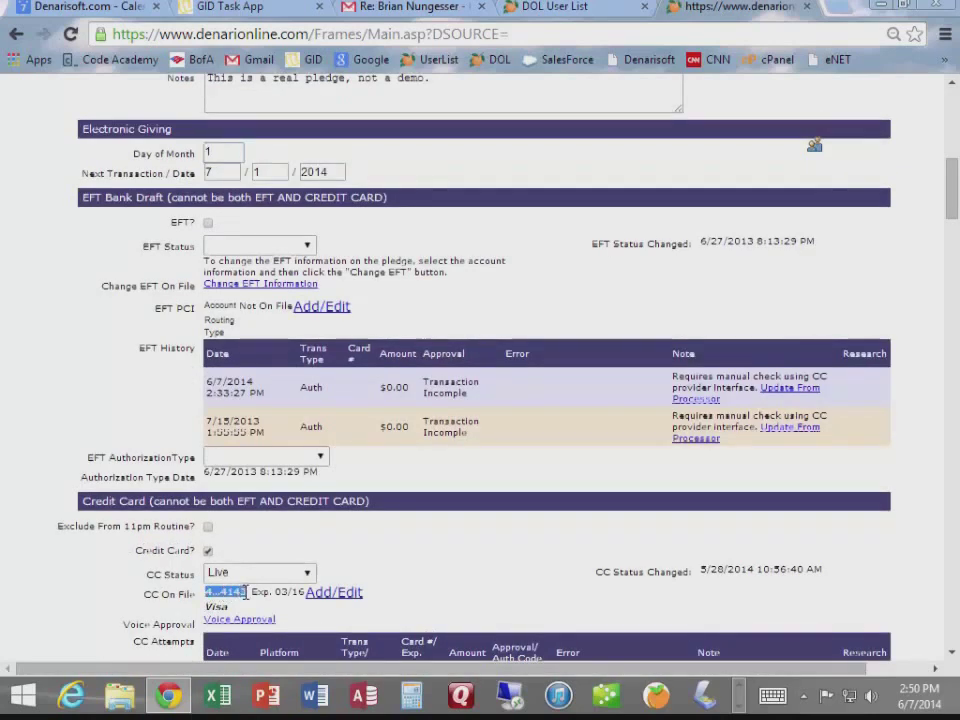
scroll(387, 586, "down", 2)
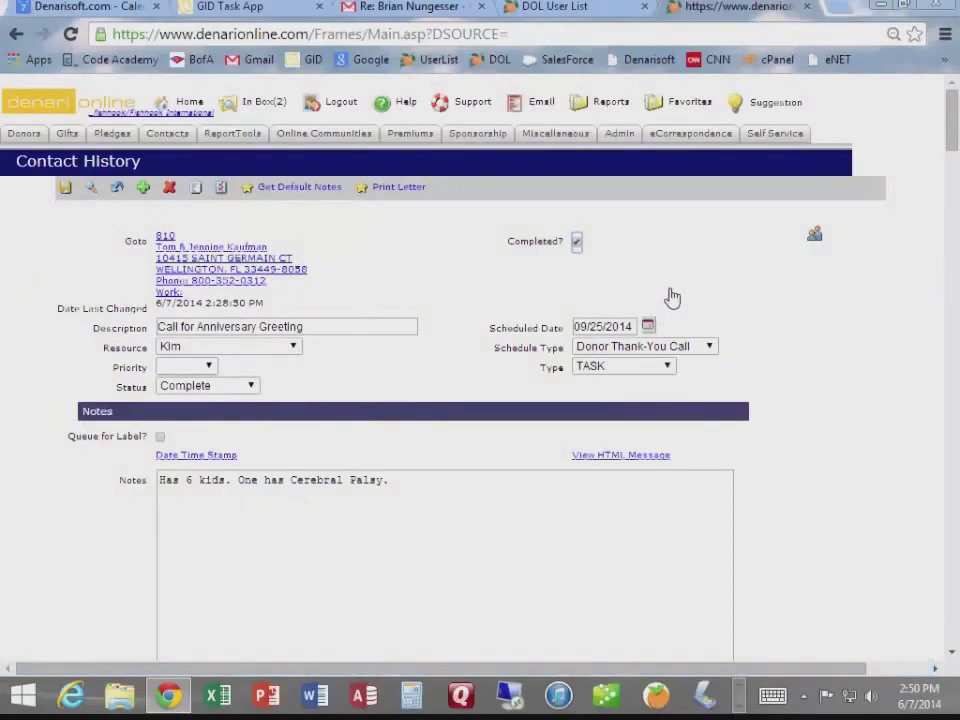
- Add a Follow up Phone Call contact record for the Kaufmans and save it
left_click(143, 188)
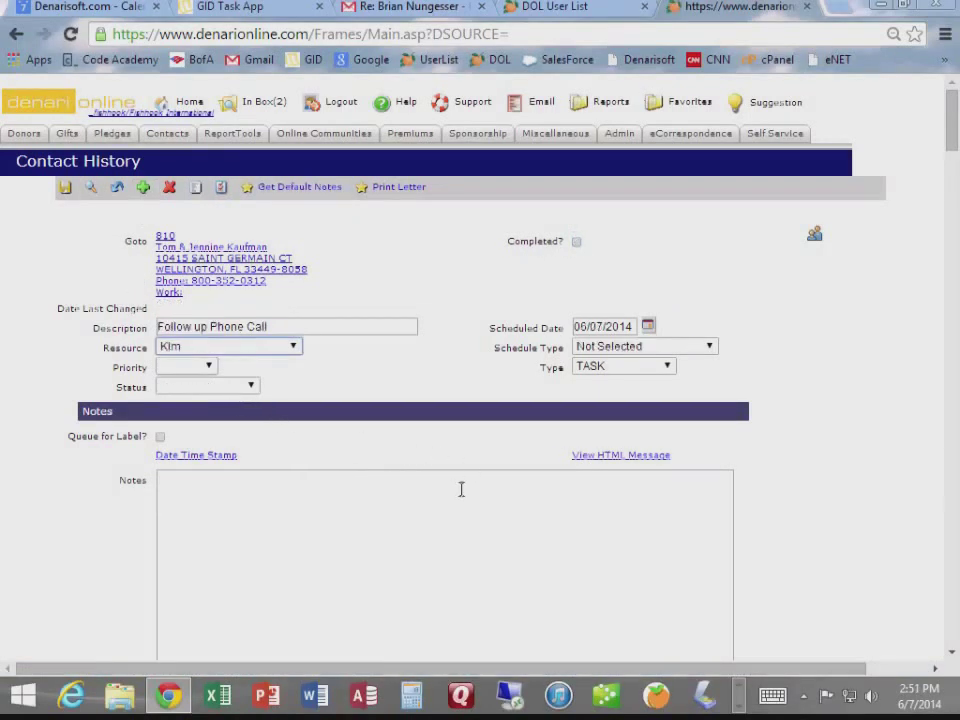
left_click(65, 192)
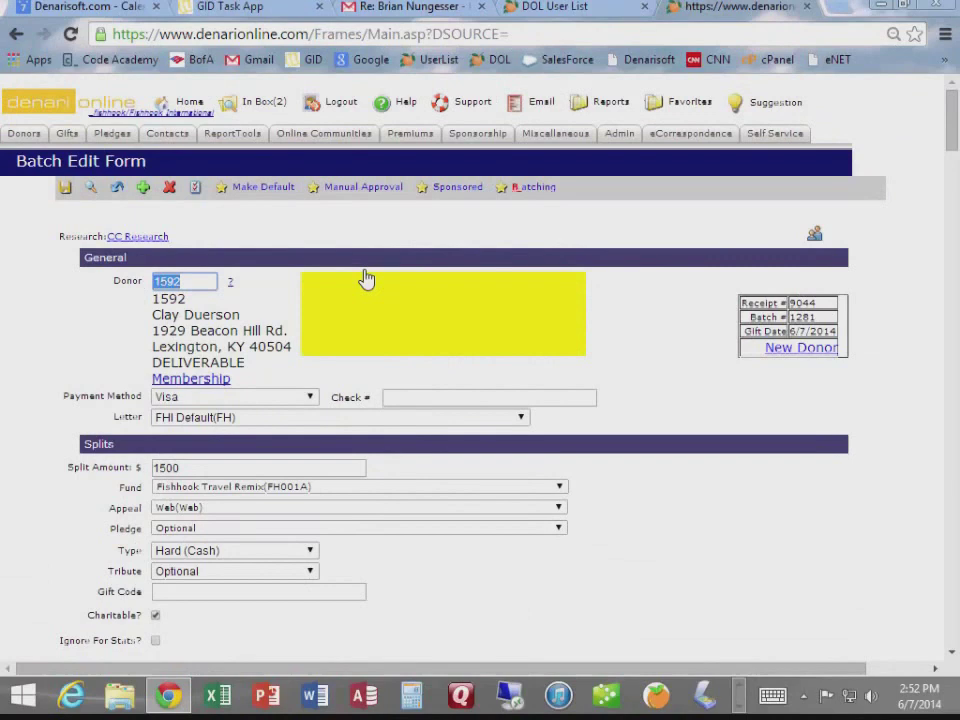
left_click(295, 398)
left_click(289, 418)
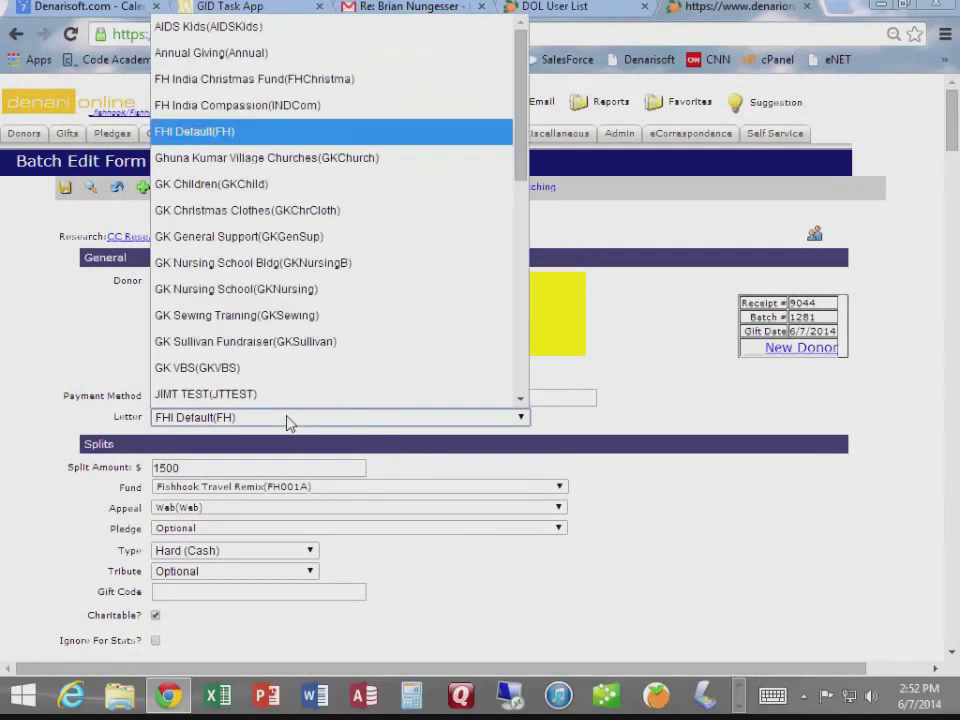
left_click(289, 420)
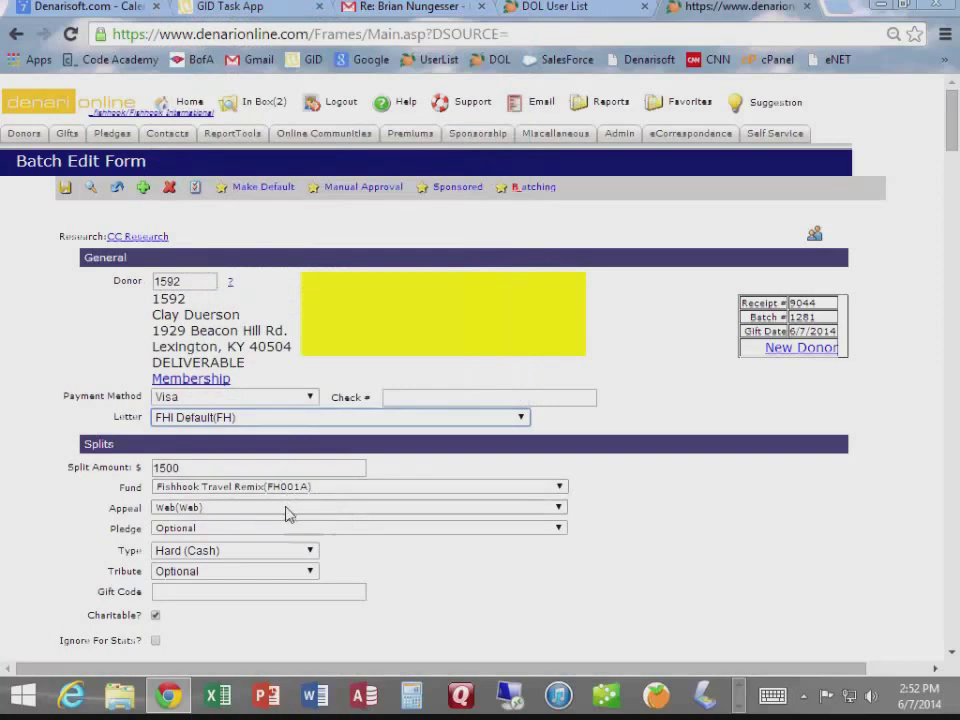
- Generate the $5.00 India Compassion Fund receipt letter and scroll down to its address block
left_click(535, 190)
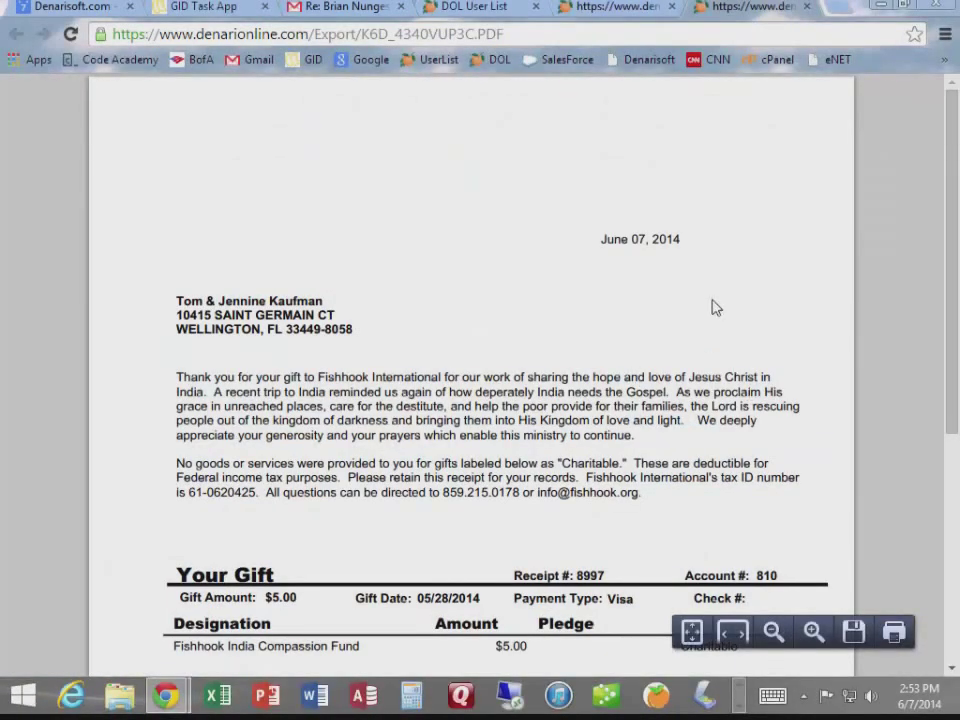
scroll(716, 307, "down", 3)
scroll(716, 307, "down", 2)
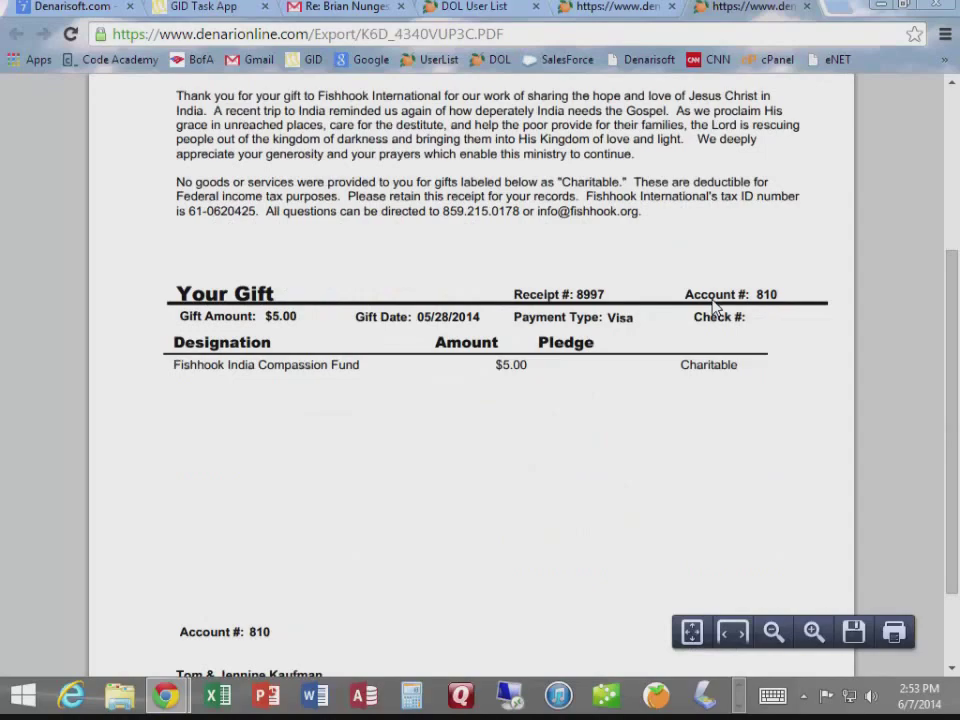
scroll(715, 306, "down", 2)
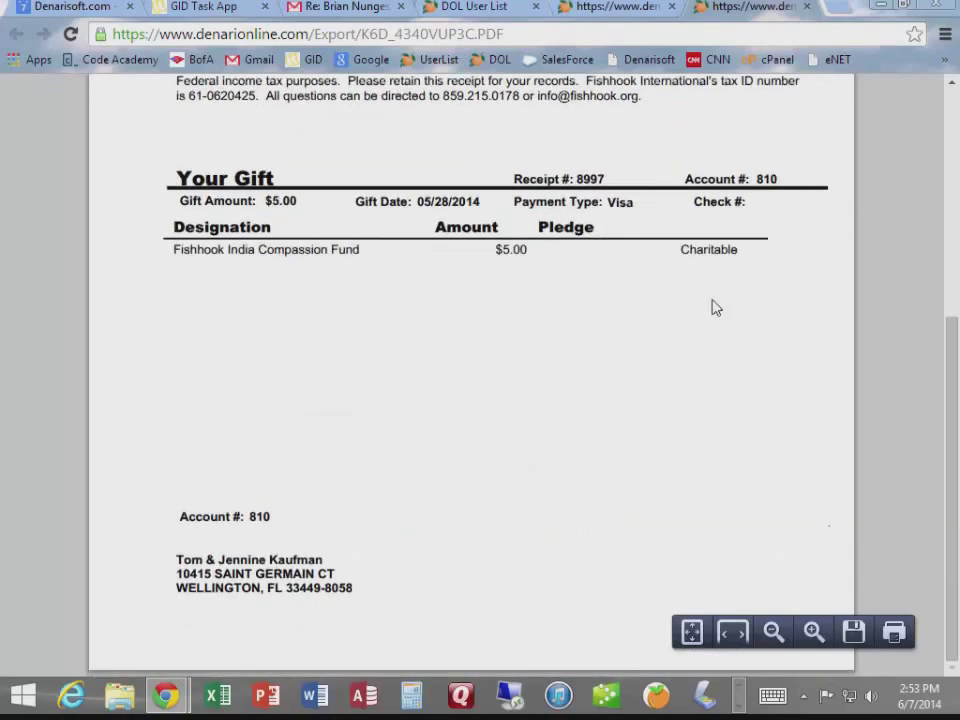
- Close the receipt PDF and read through the Fishhook eReceipt email in Gmail
key("ctrl+w")
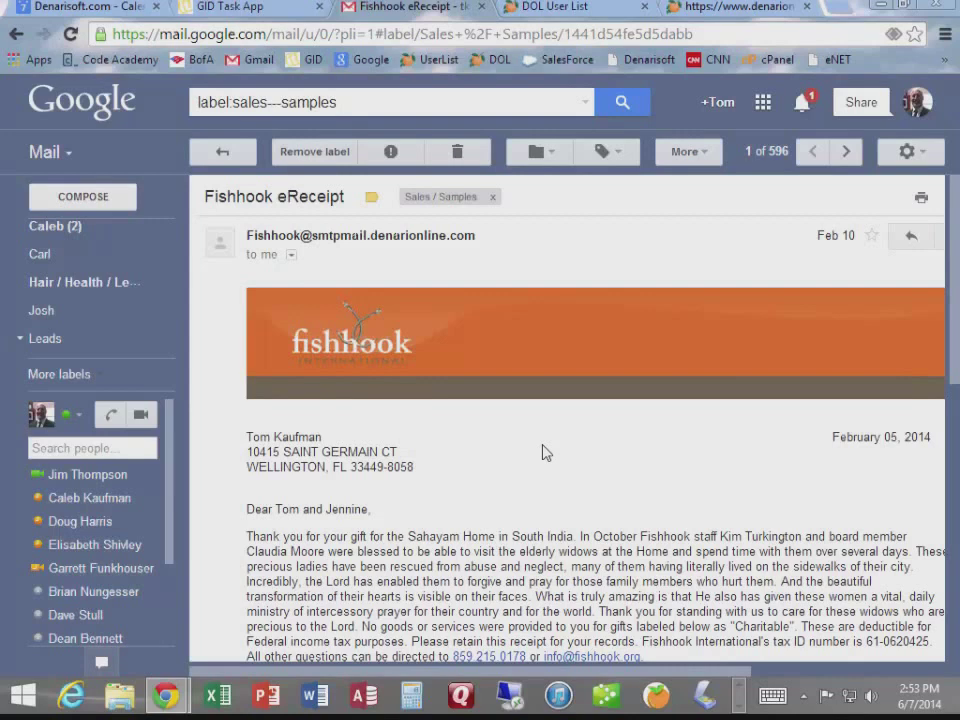
scroll(545, 453, "down", 1)
scroll(540, 456, "down", 1)
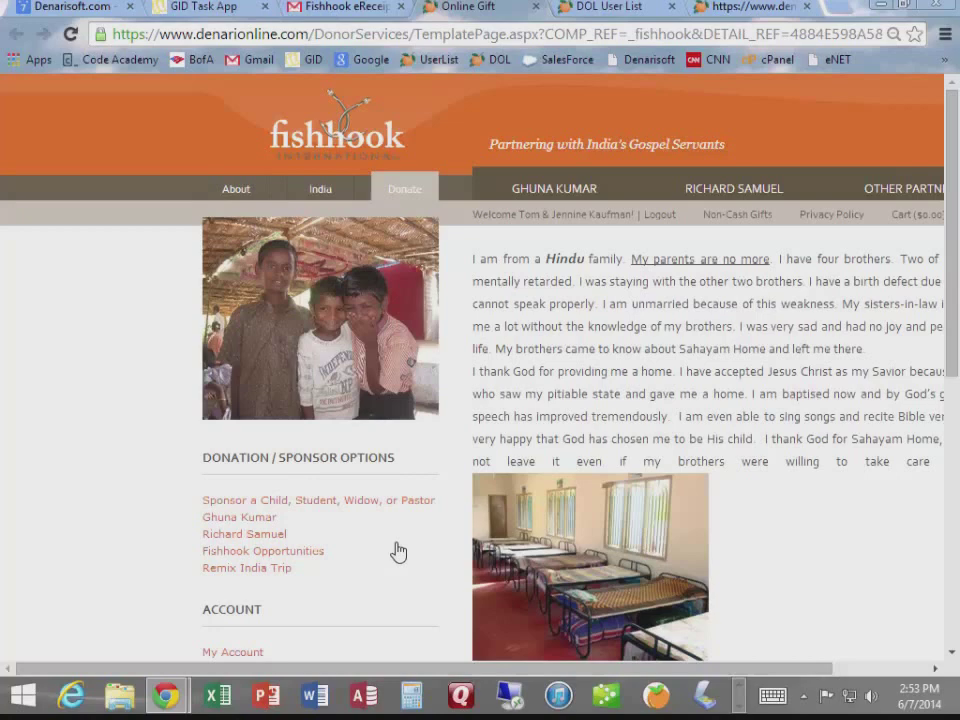
- Change the Fishhook eReceipts format to eMail Only in My Account's Email Preferences and save
scroll(396, 549, "down", 1)
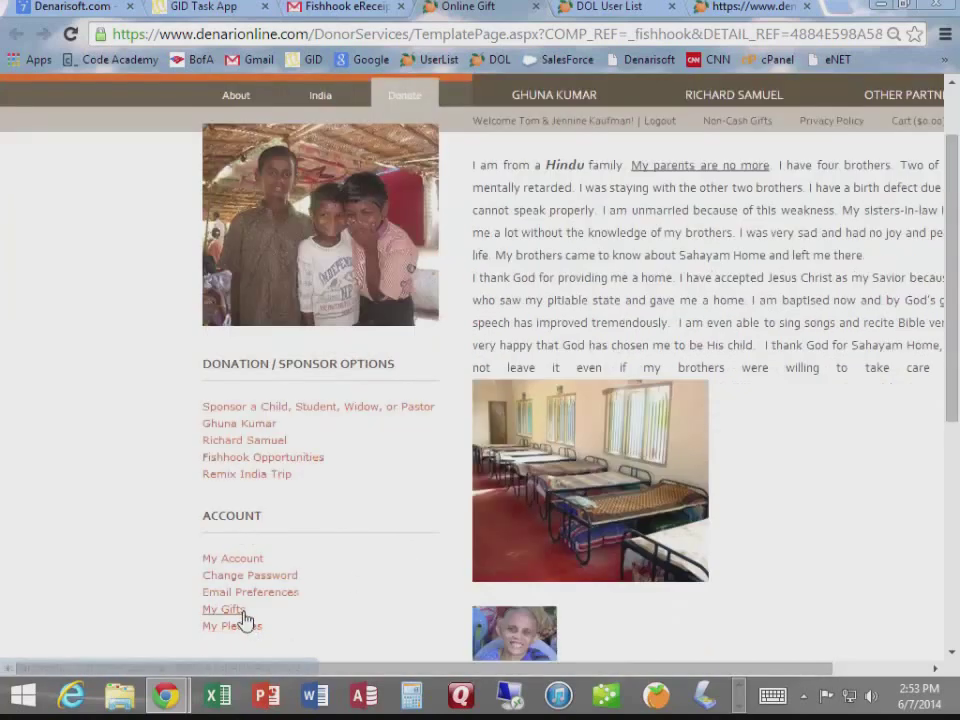
left_click(251, 562)
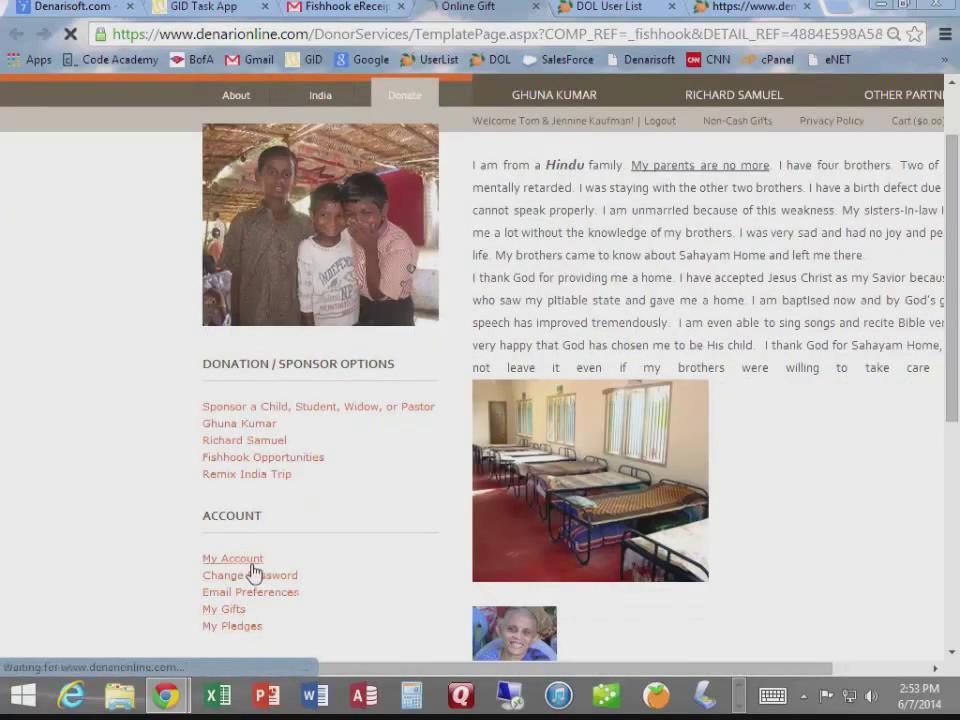
left_click(250, 592)
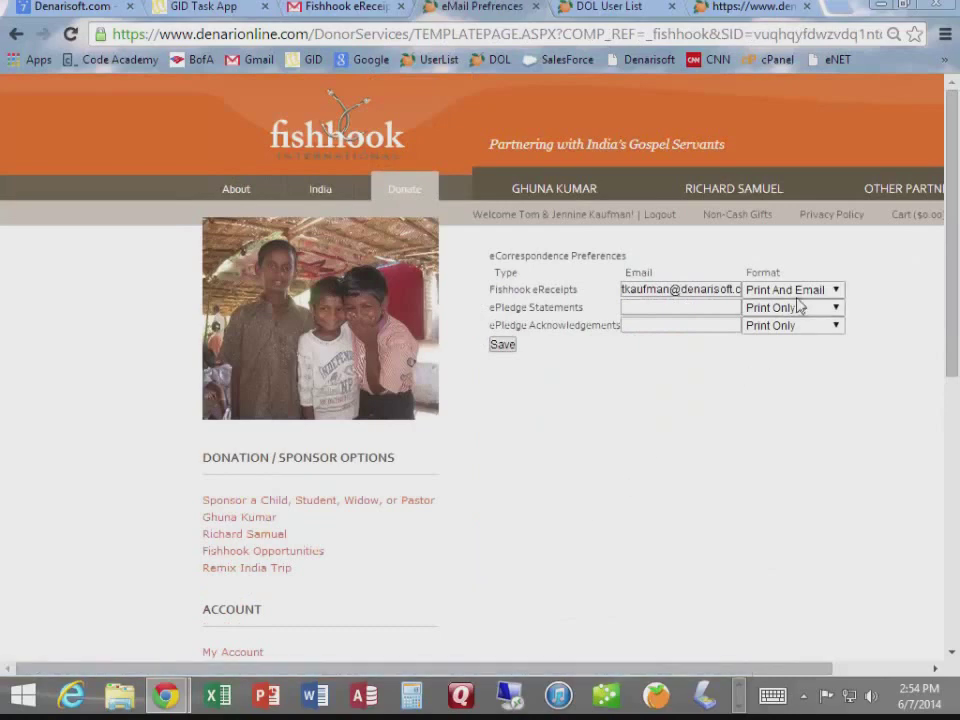
left_click(798, 290)
left_click(786, 337)
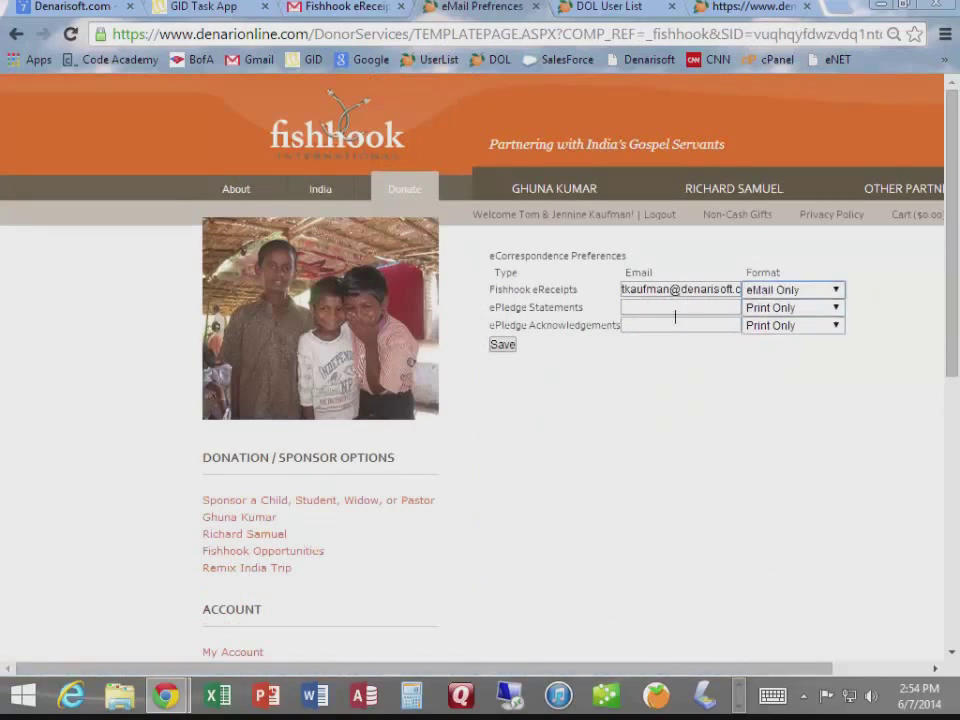
left_click(503, 345)
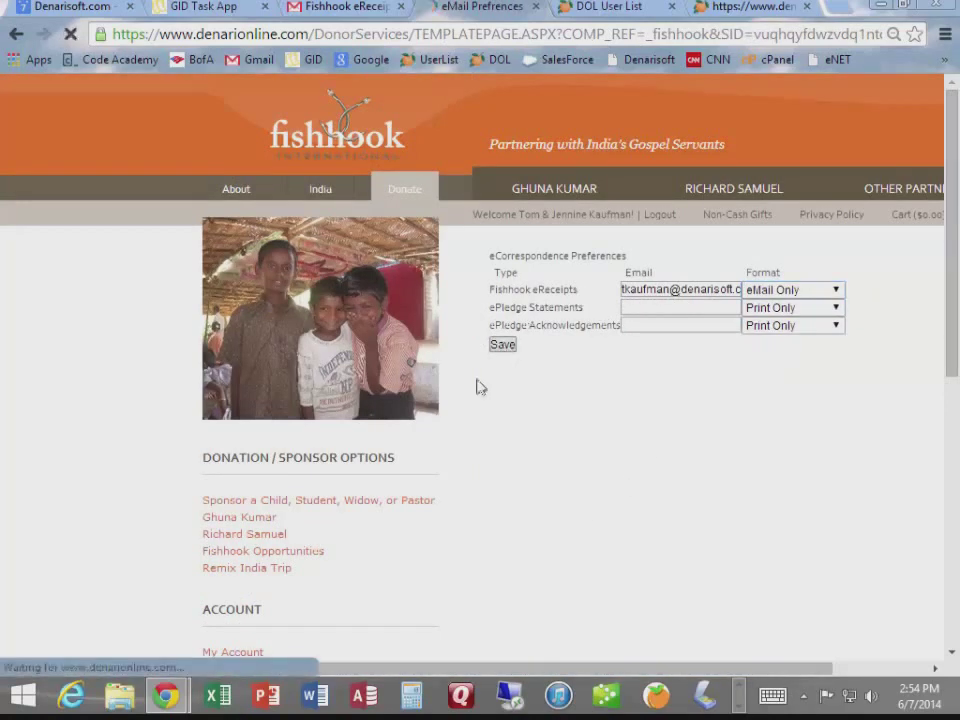
- Open the $35.00 monthly pledge details and its EFT account information
left_click(562, 380)
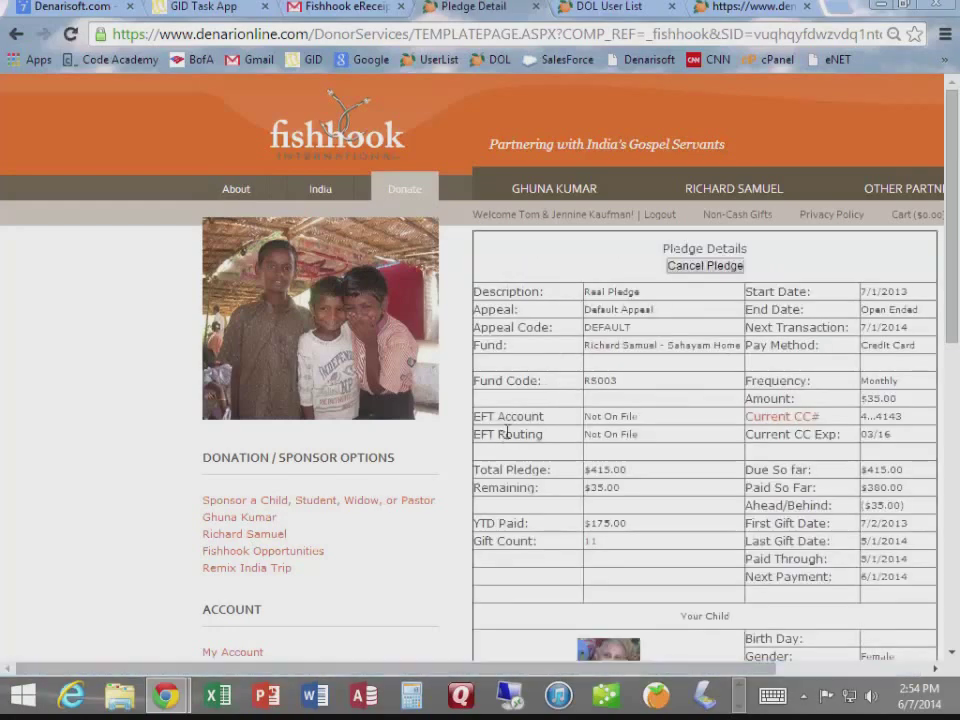
left_click(521, 420)
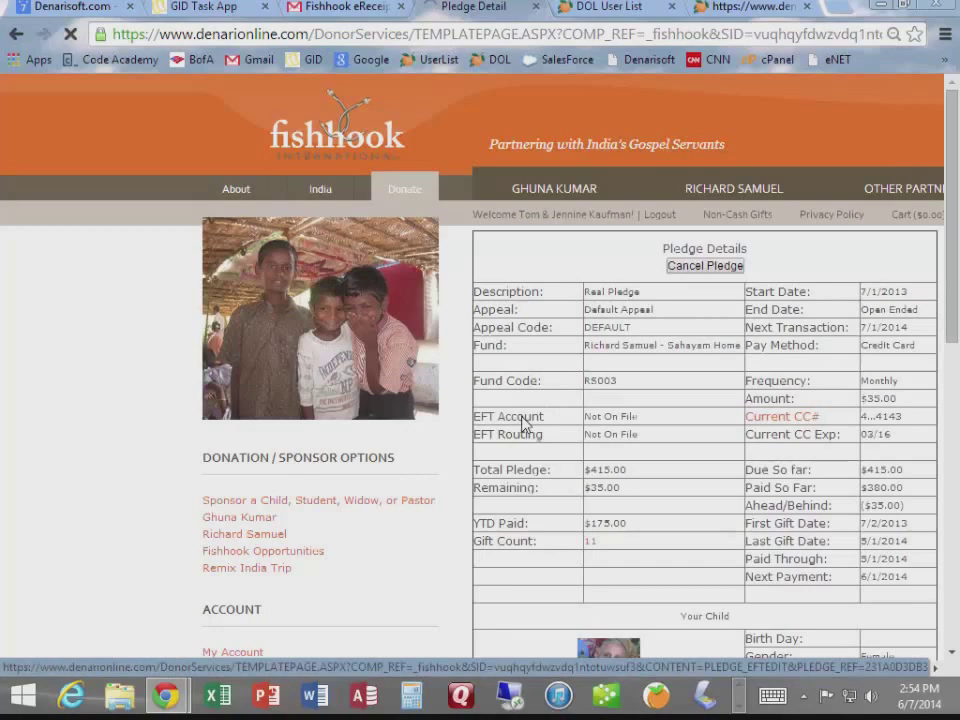
scroll(224, 516, "down", 3)
left_click(224, 516)
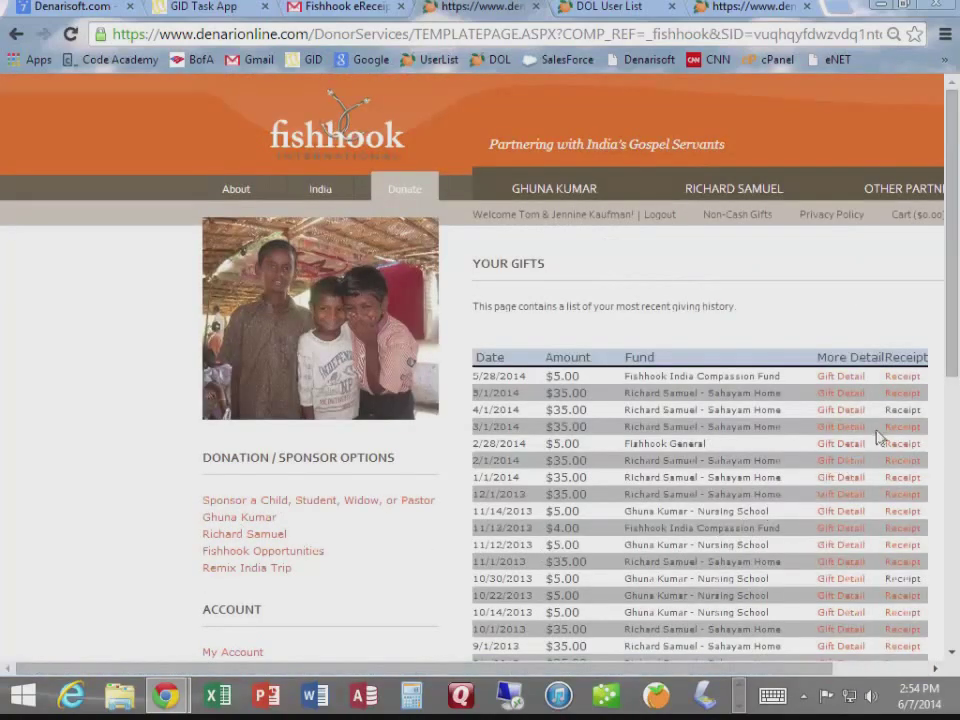
left_click(900, 411)
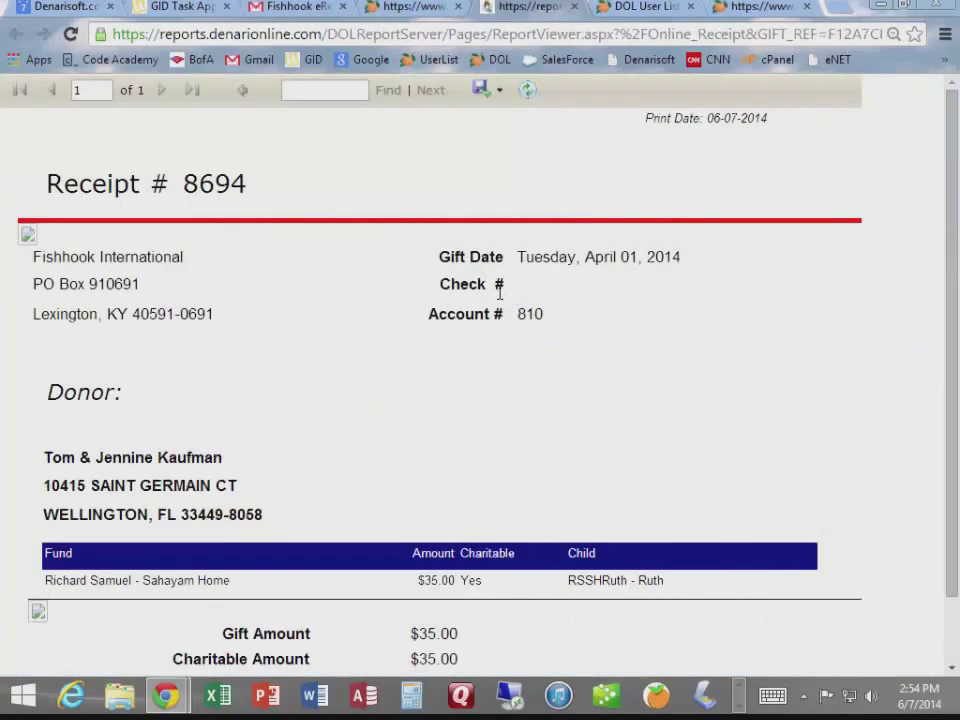
key("ctrl+w")
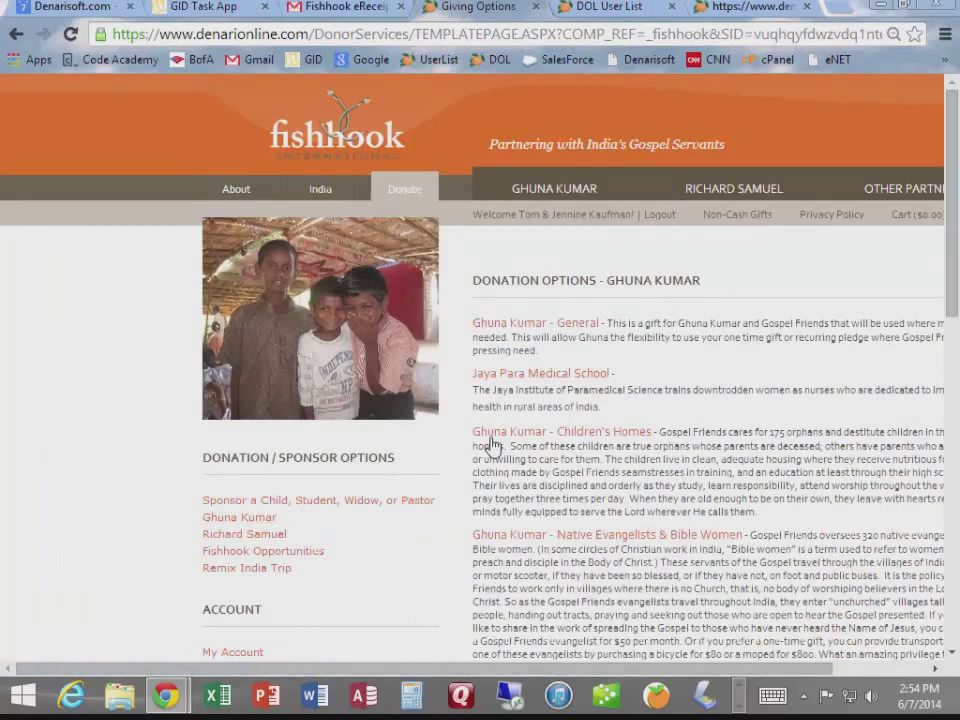
left_click(494, 432)
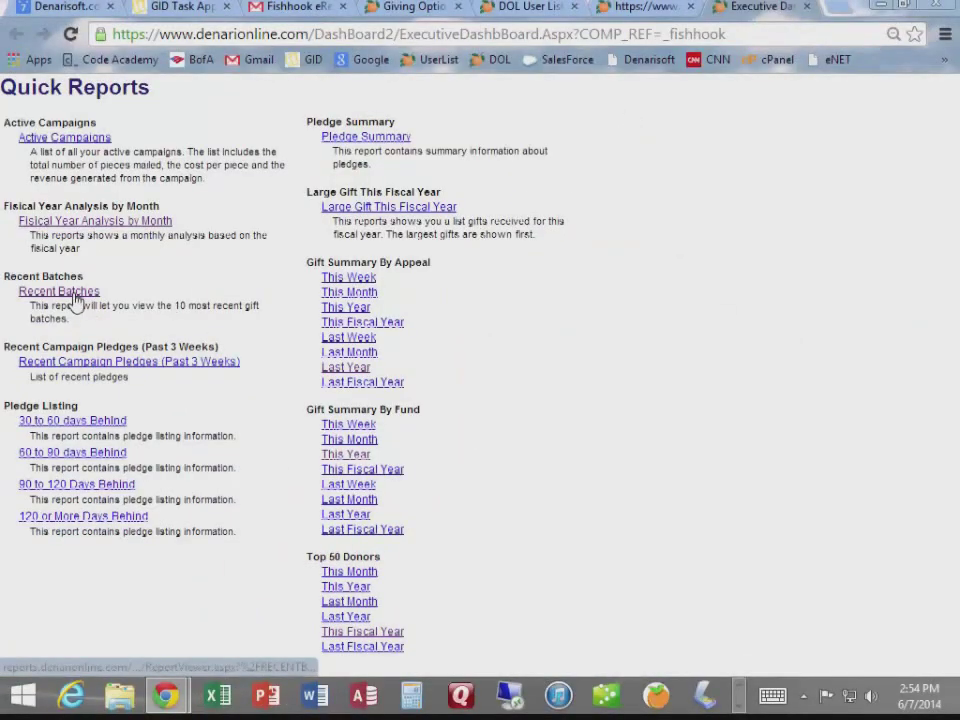
- Open the Recent Batches report, batch 1268's gift listing, and a donor record from it
left_click(75, 294)
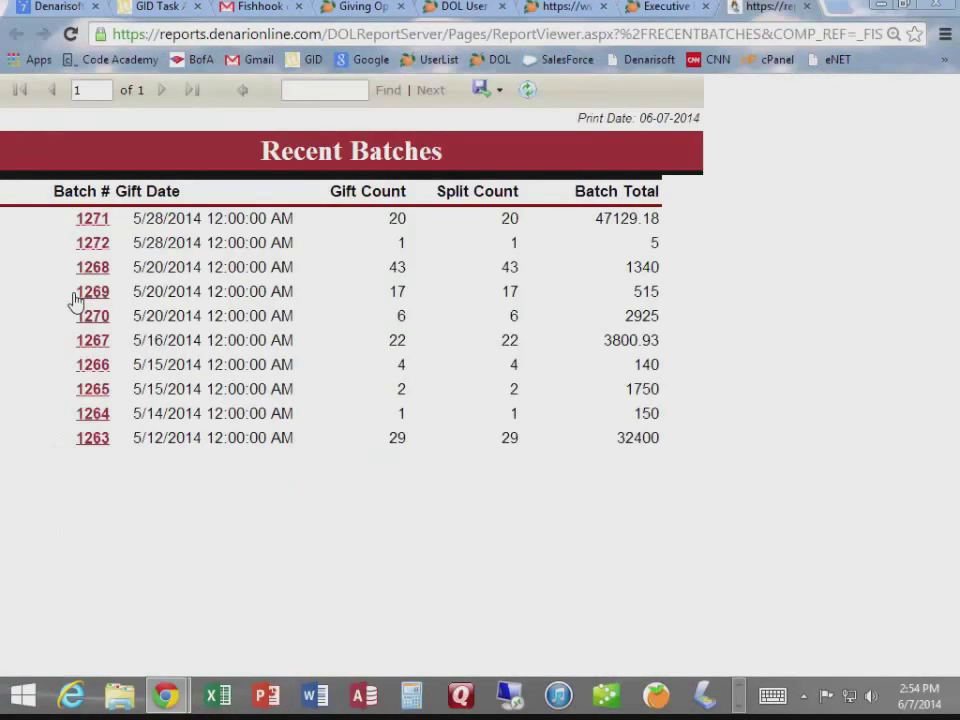
left_click(91, 268)
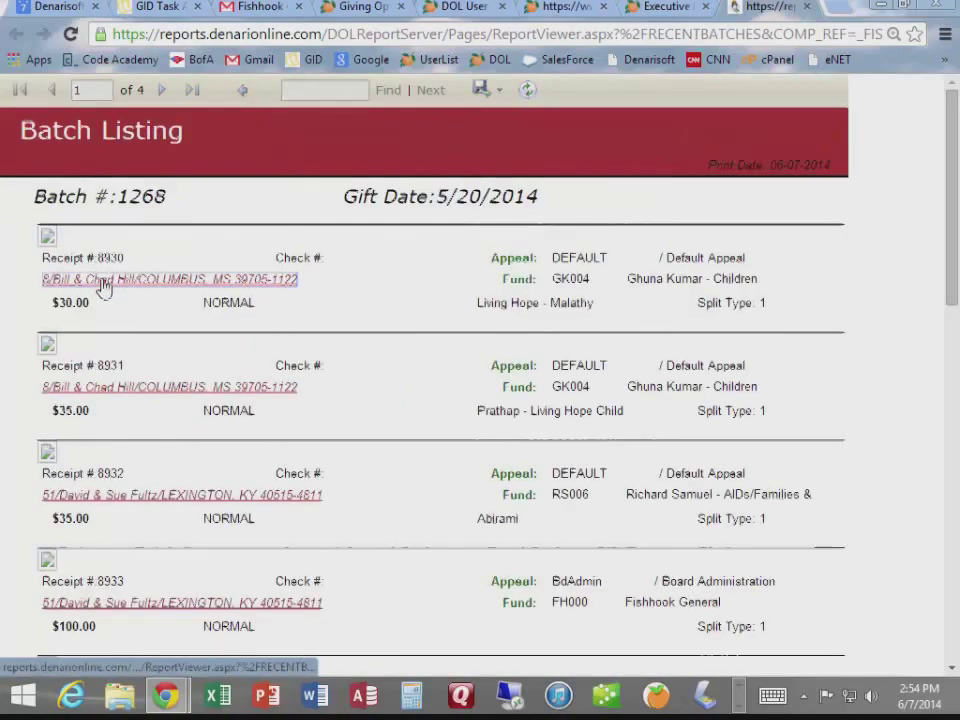
left_click(105, 286)
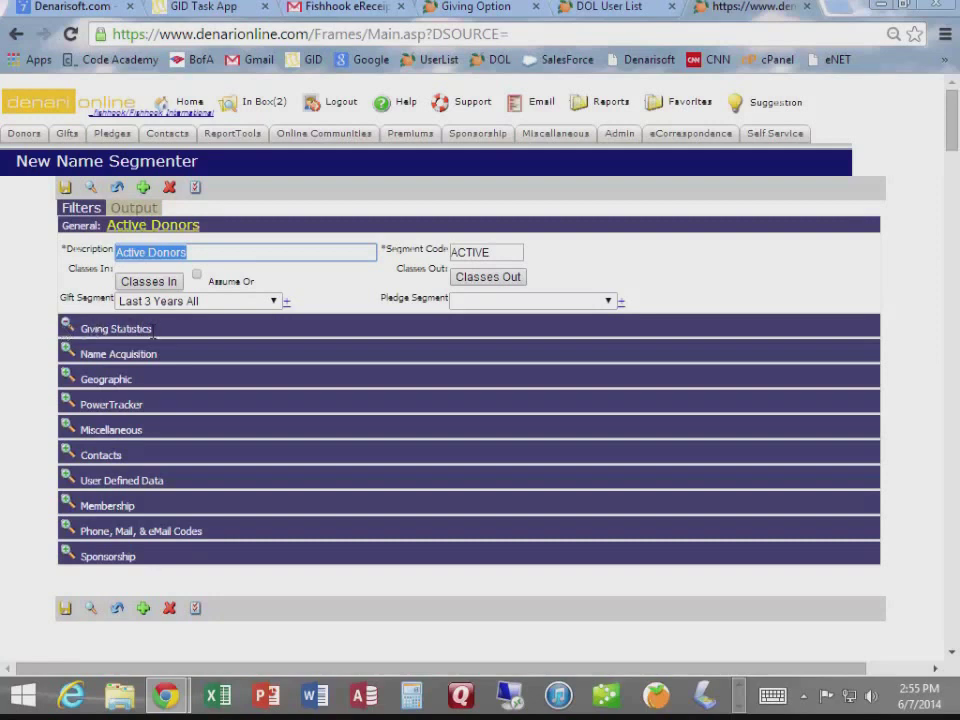
- Expand Giving Statistics, Name Acquisition and Geographic filters, and enter '33' as the ZIP Code
left_click(66, 328)
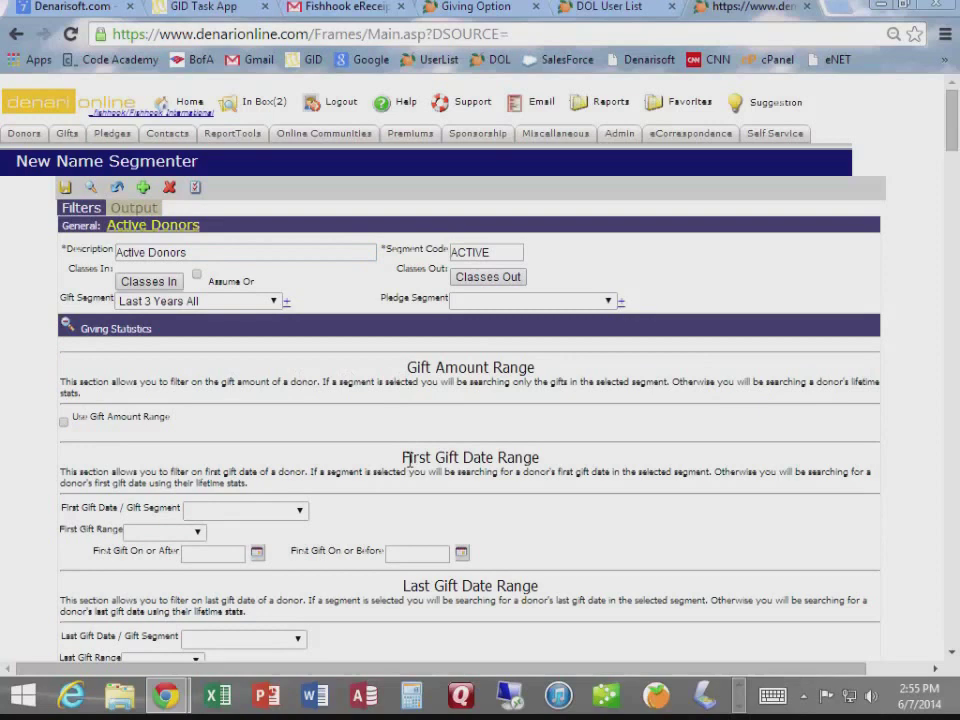
scroll(420, 560, "down", 3)
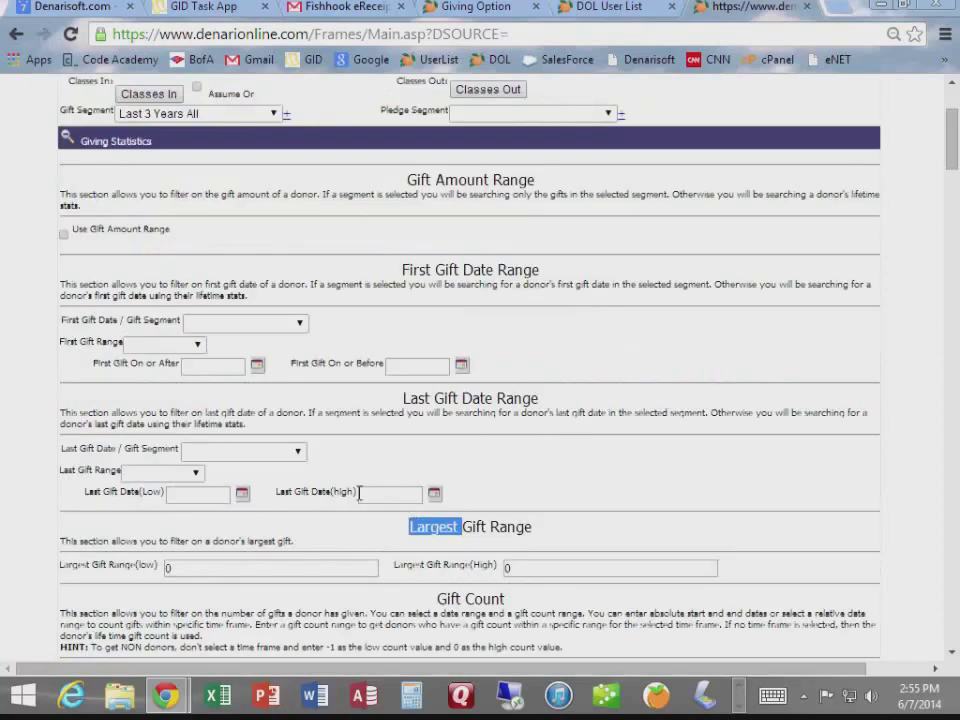
left_click(68, 166)
left_click(264, 194)
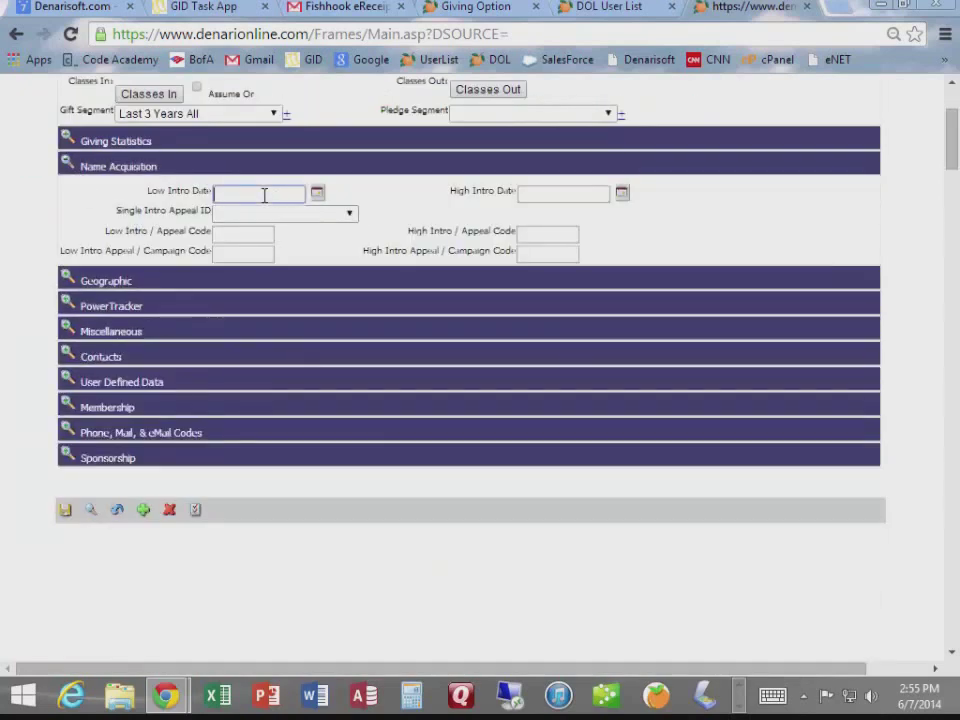
left_click(549, 193)
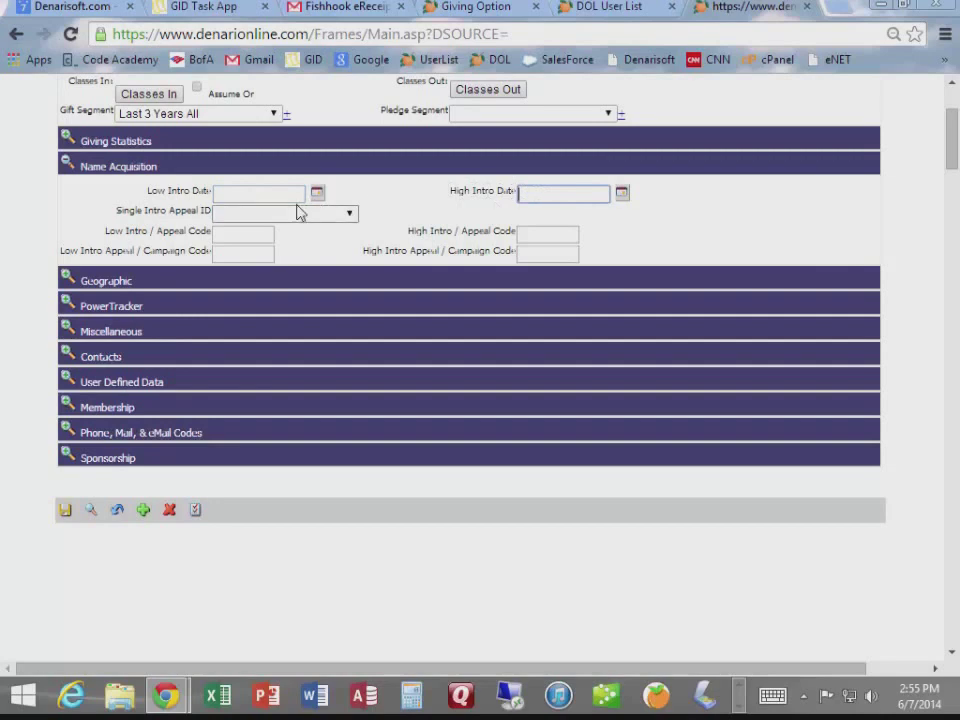
left_click(70, 283)
left_click(158, 352)
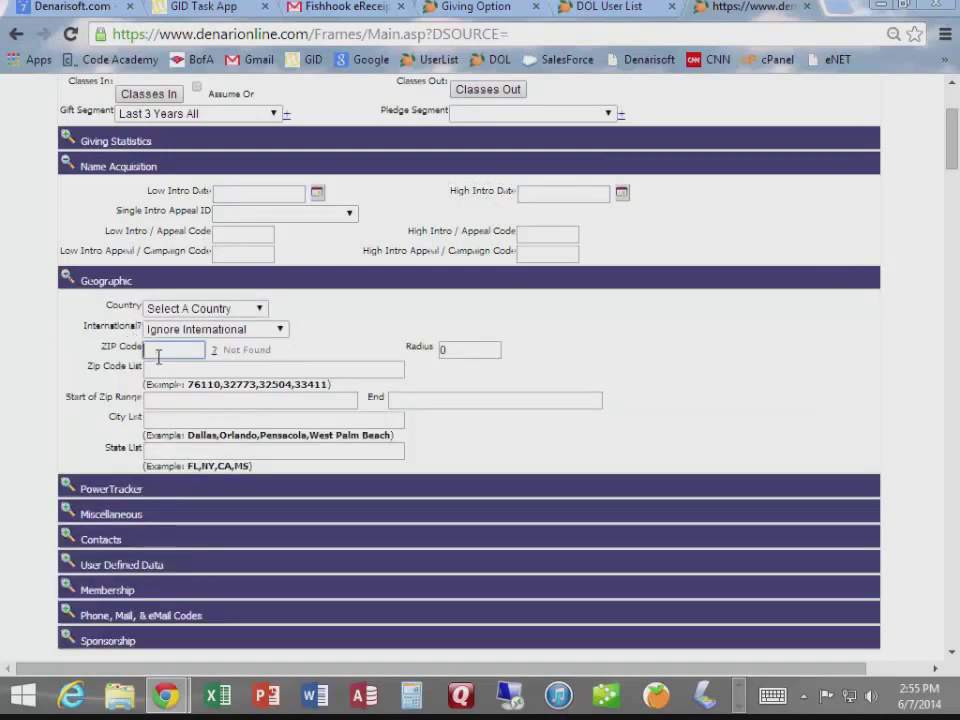
type("733")
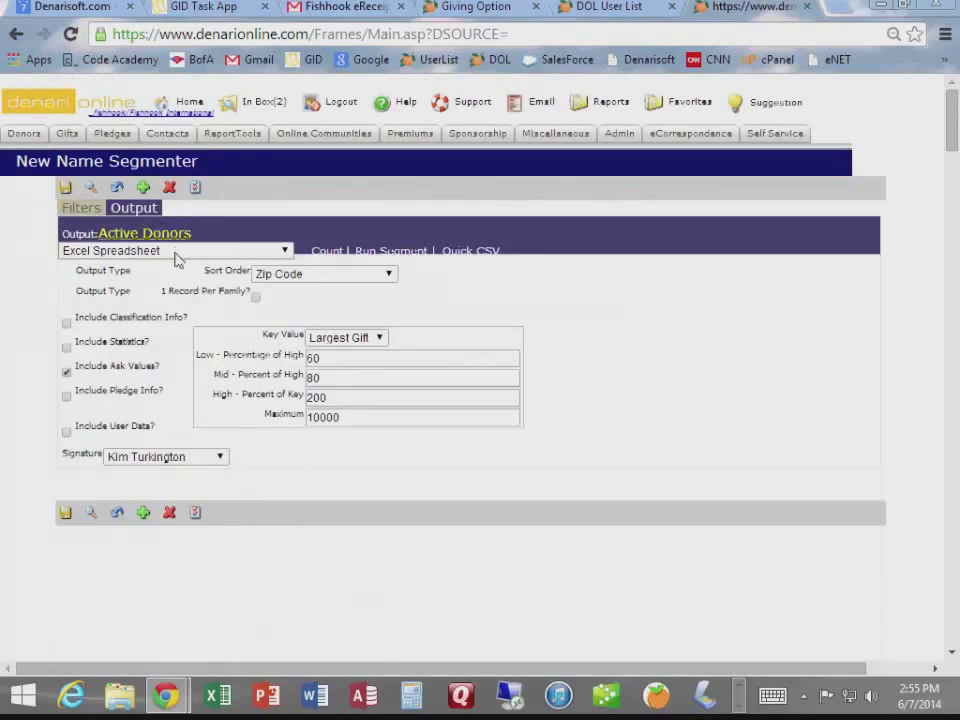
- Show the Active Donors segment's output format list, with Excel Spreadsheet currently selected
left_click(177, 252)
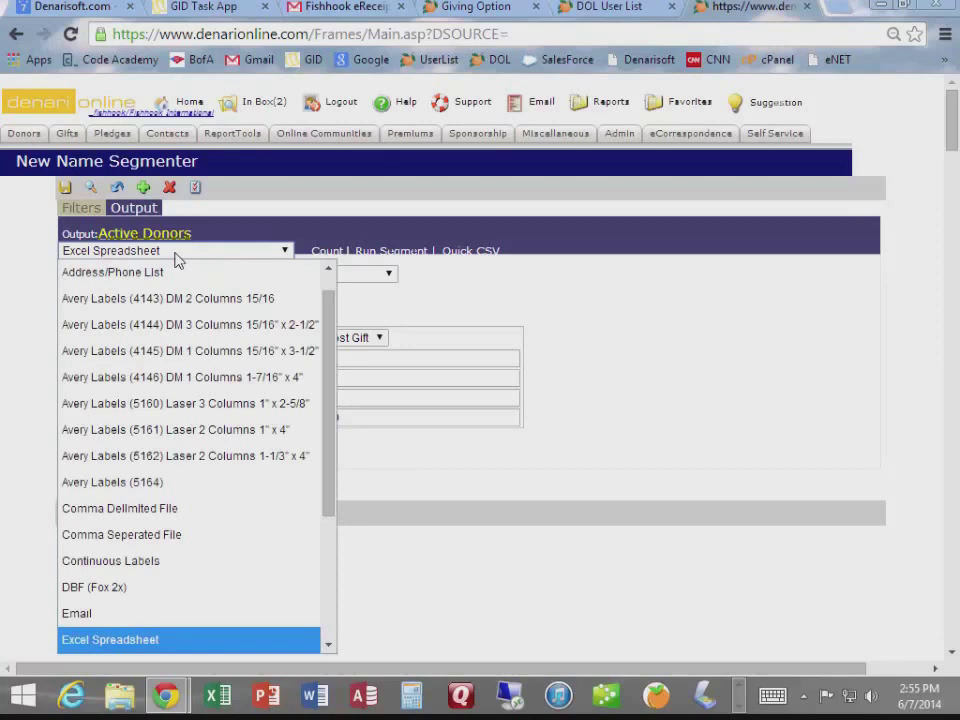